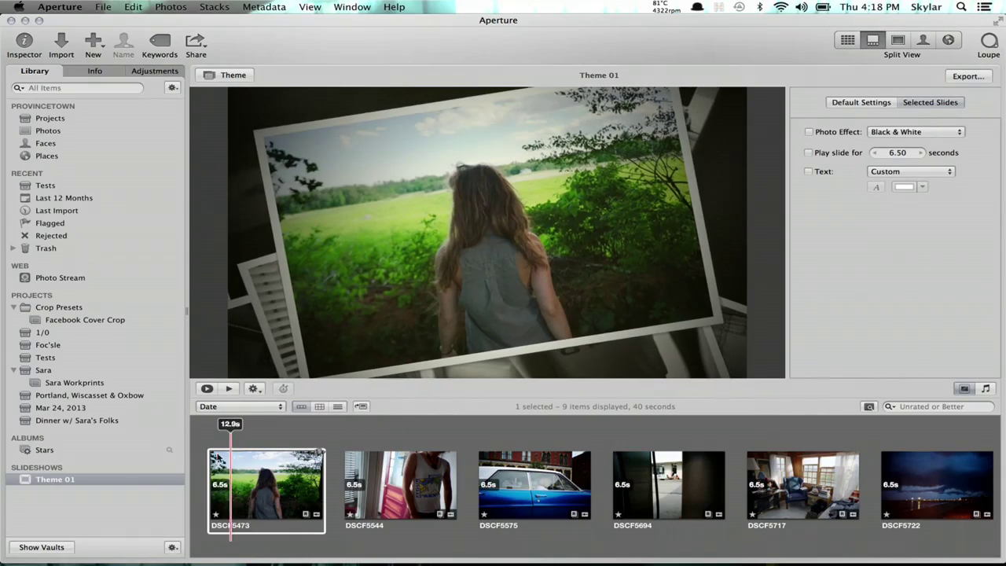
# Open the Theme 01 slideshow in Aperture's Library to preview its 6.5-second vintage-print slides
pyautogui.click(90, 480)
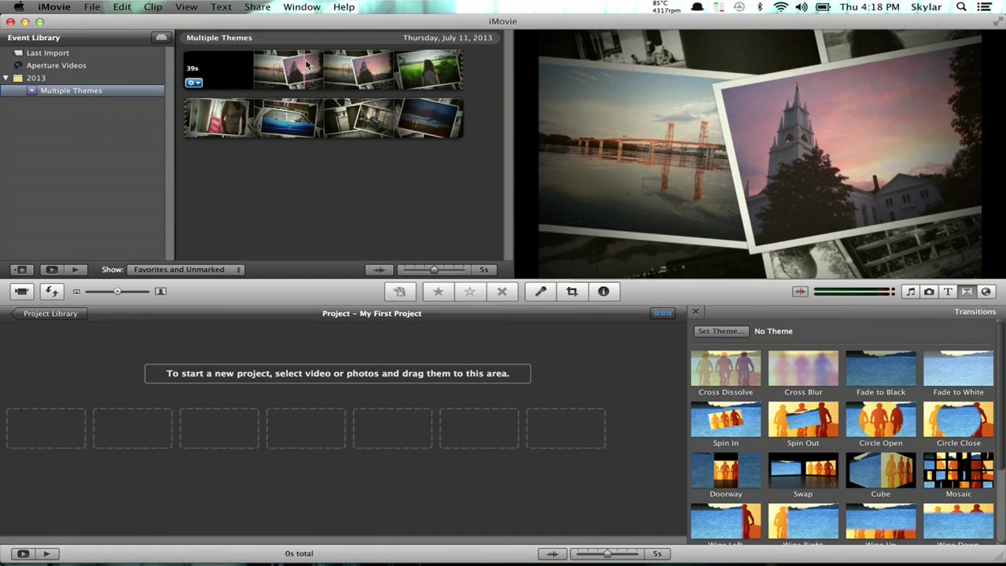
# Add both Multiple Themes event clips to My First Project and hide the Event Library
pyautogui.moveTo(299, 69); pyautogui.dragTo(306, 69)
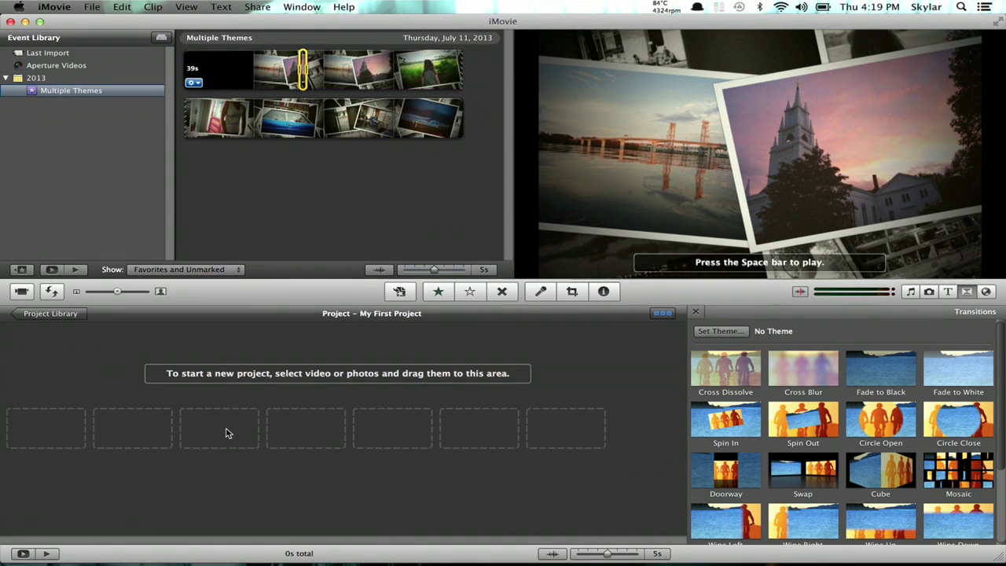
pyautogui.press('super+a')
pyautogui.moveTo(220, 118); pyautogui.dragTo(299, 445)
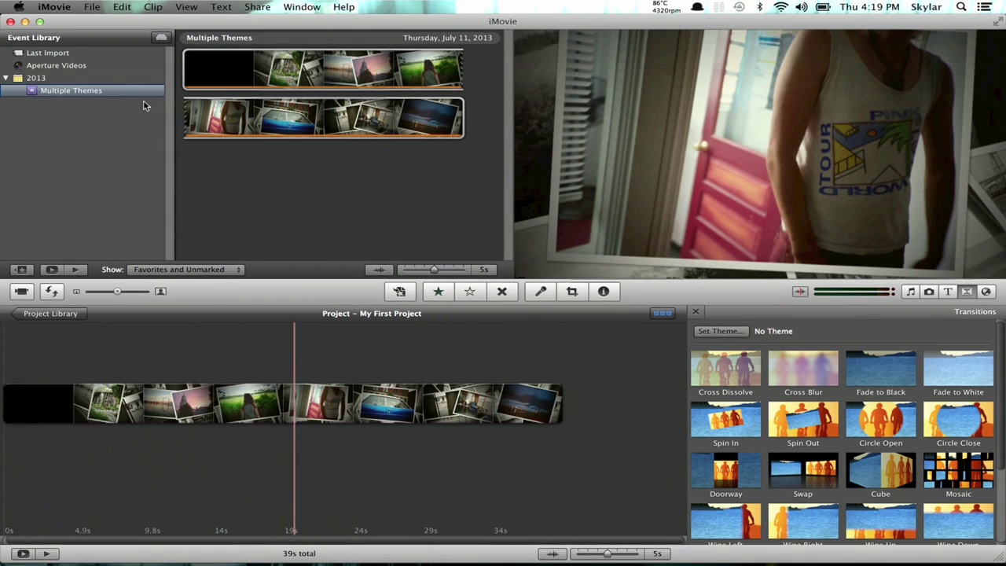
pyautogui.click(22, 271)
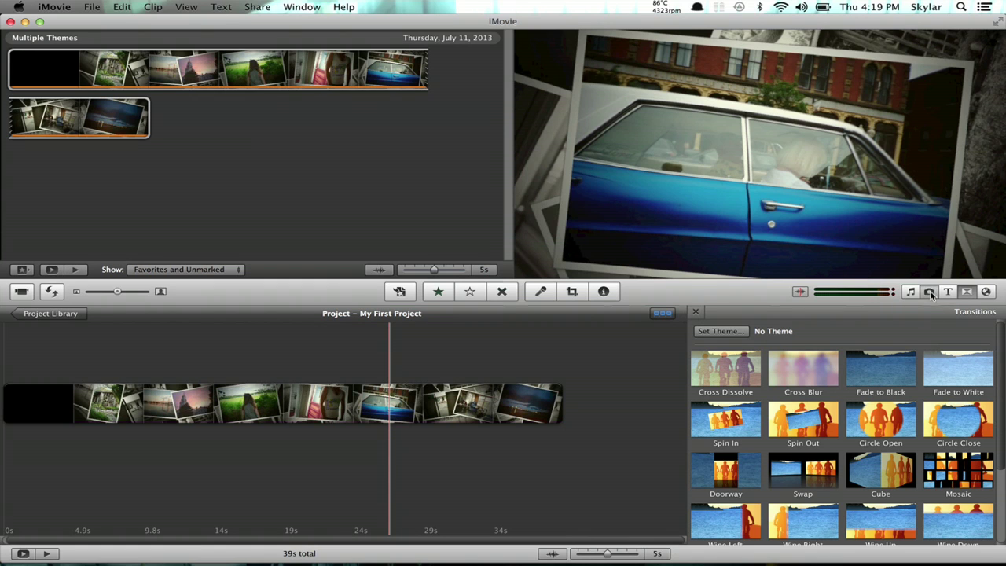
# Show the 123 photos of the Aperture Stars album in the photo browser
pyautogui.click(928, 291)
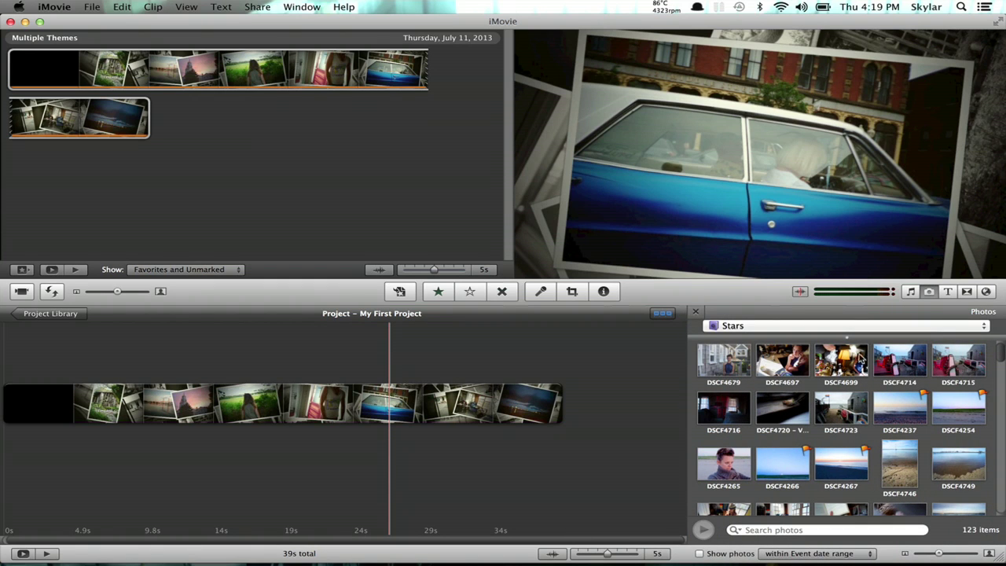
pyautogui.moveTo(847, 338); pyautogui.dragTo(847, 462)
pyautogui.click(695, 326)
pyautogui.click(725, 326)
pyautogui.click(697, 326)
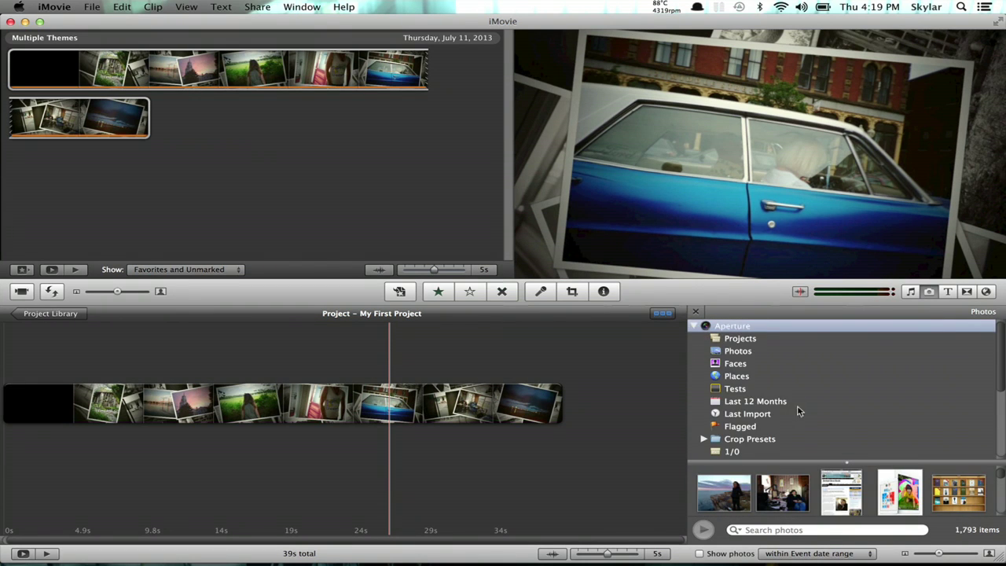
pyautogui.scroll(-5, 796, 409)
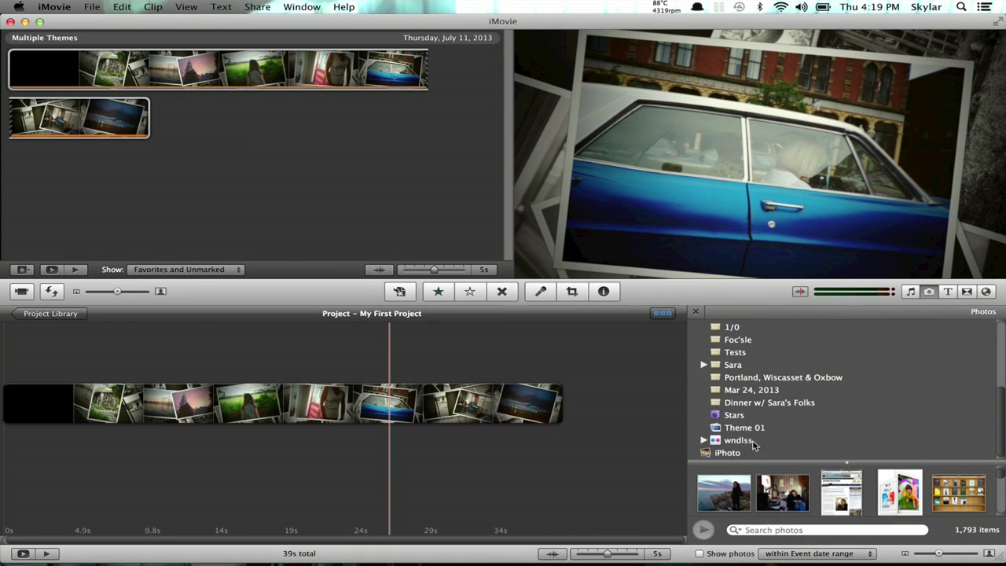
pyautogui.click(733, 417)
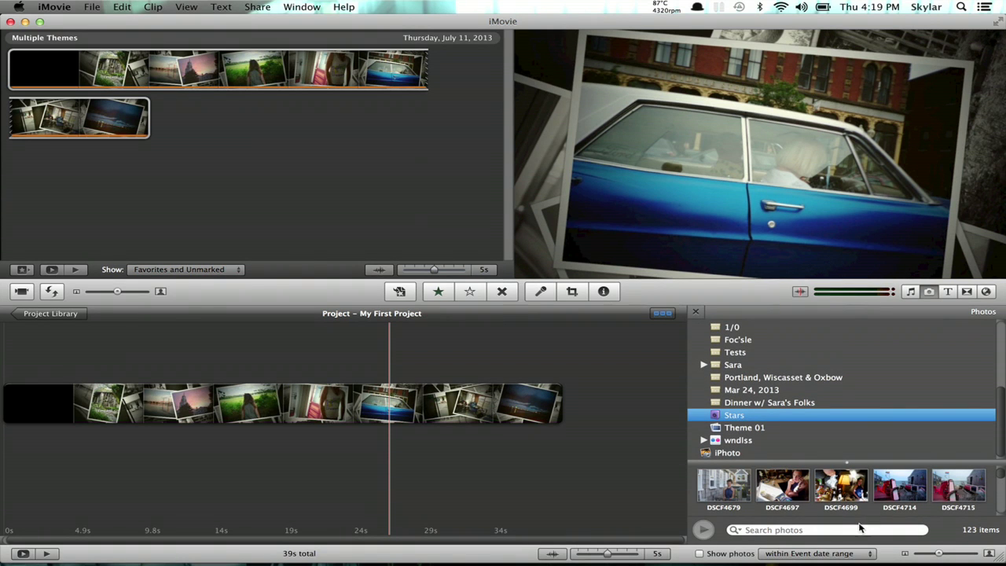
# Insert Stars photos DSCF4714 and DSCF4935 among the slideshow clips on the timeline
pyautogui.click(905, 489)
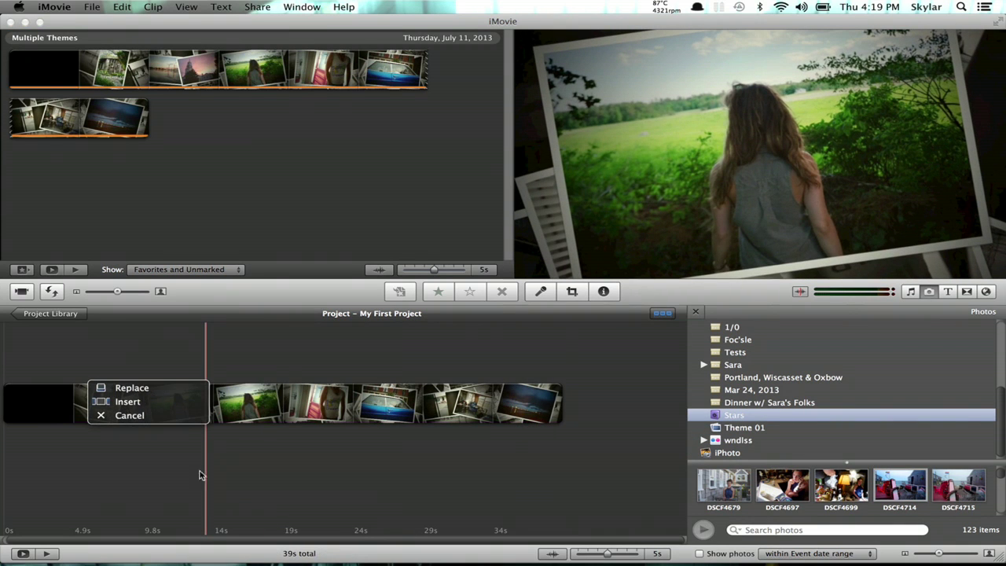
pyautogui.click(128, 402)
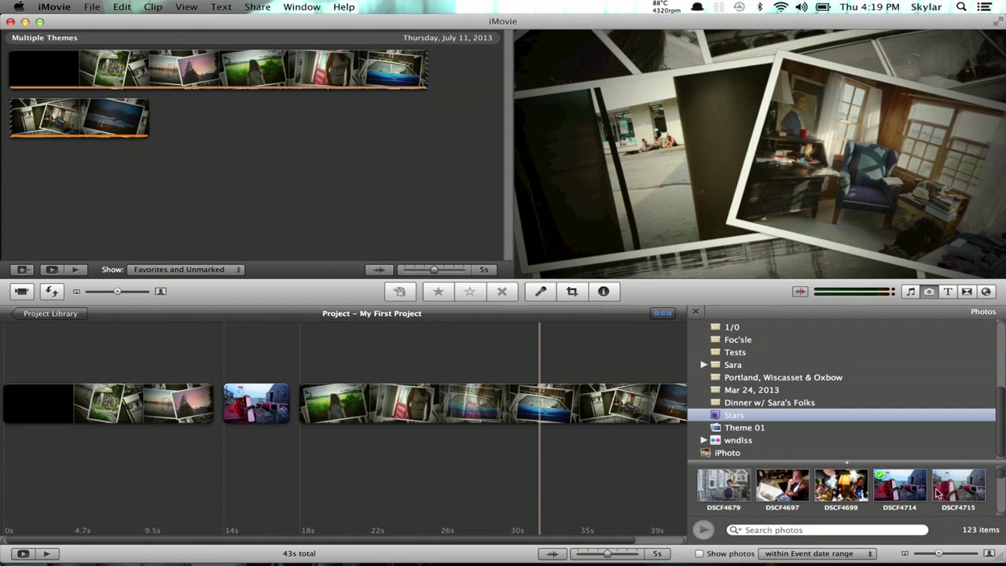
pyautogui.scroll(-5, 937, 492)
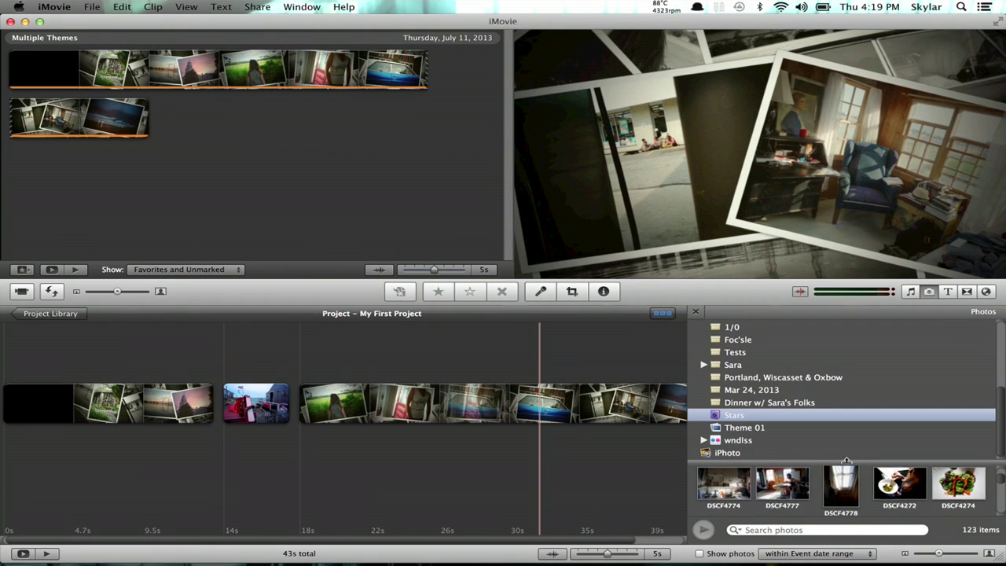
pyautogui.moveTo(846, 457); pyautogui.dragTo(838, 329)
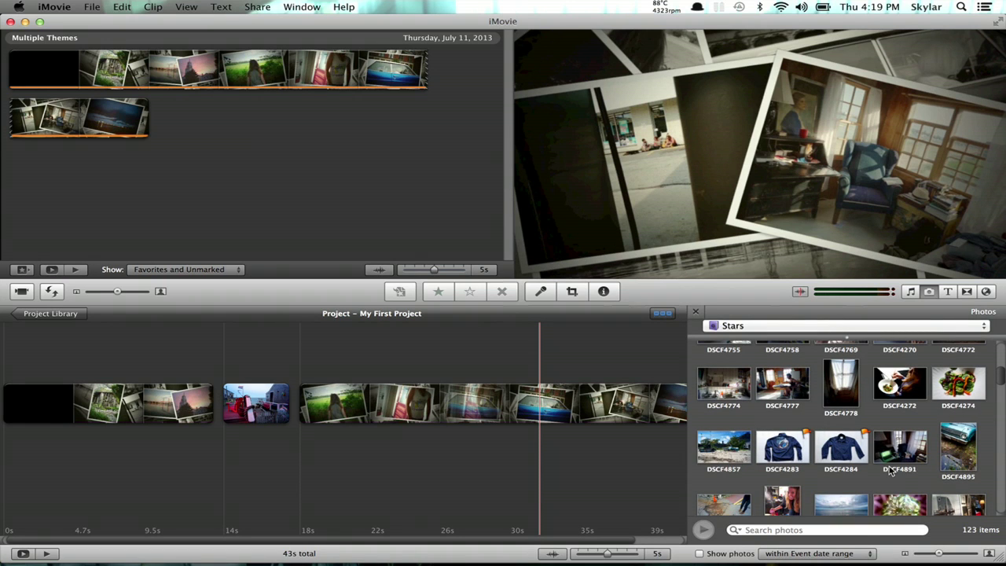
pyautogui.scroll(-2, 847, 456)
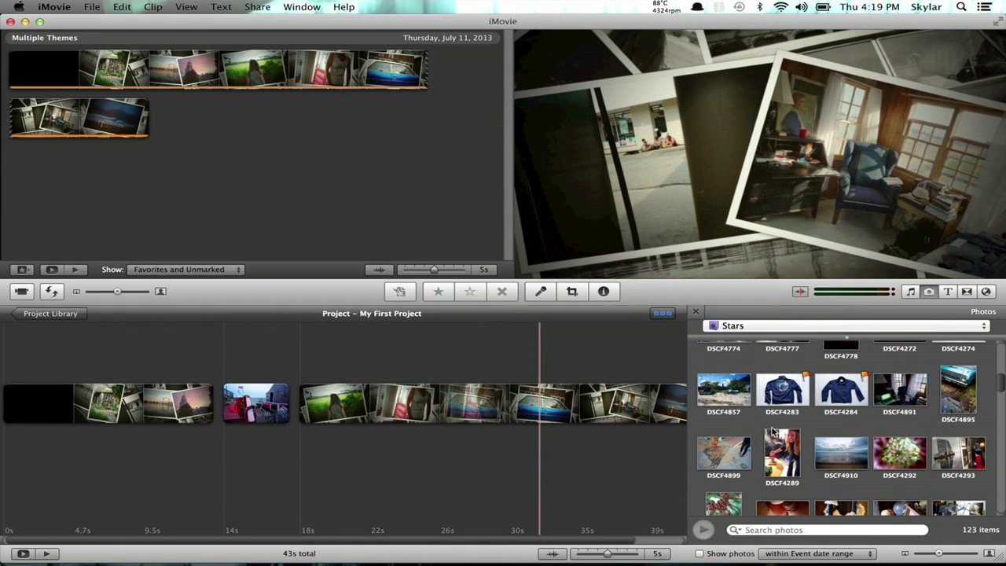
pyautogui.scroll(-2, 784, 450)
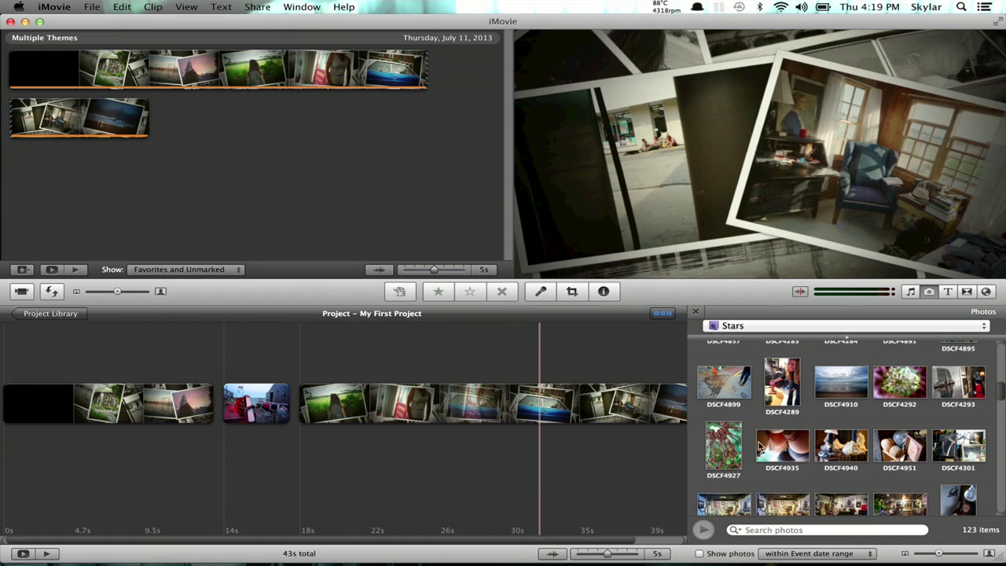
pyautogui.moveTo(770, 446); pyautogui.dragTo(681, 445)
pyautogui.click(381, 398)
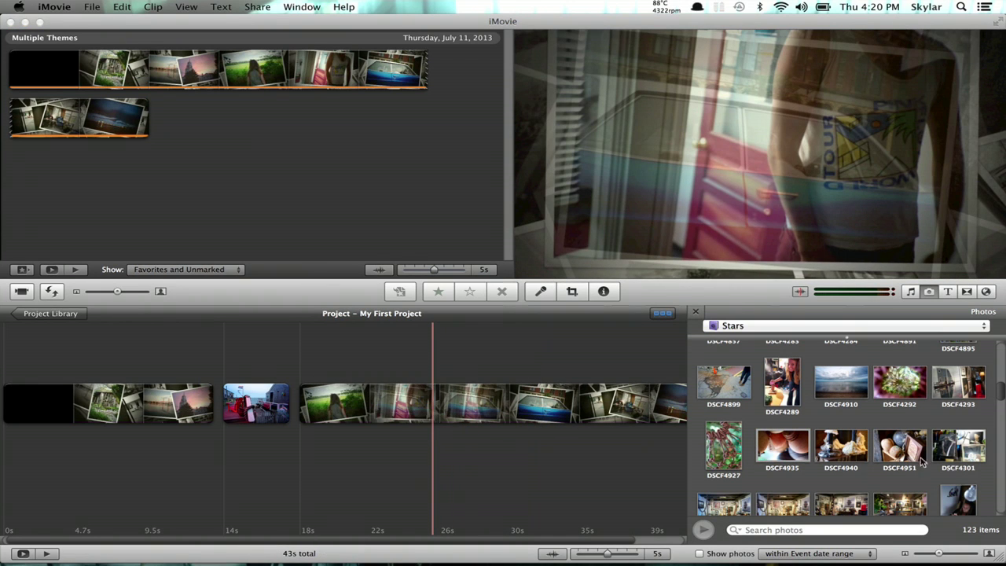
# Insert a DSCF5747 photo into the timeline, then close the photo browser
pyautogui.scroll(-5, 896, 468)
pyautogui.scroll(-1, 888, 460)
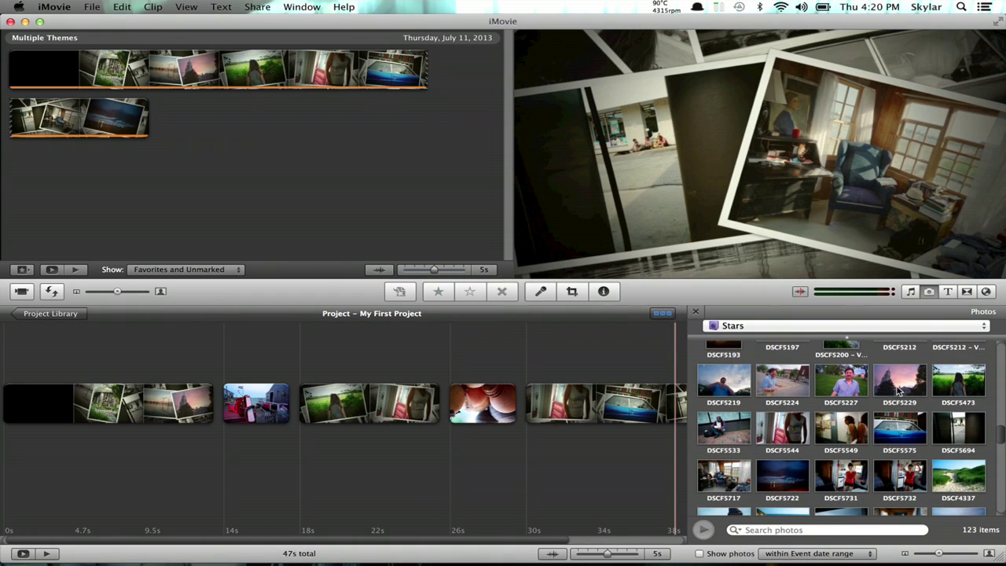
pyautogui.scroll(-5, 904, 429)
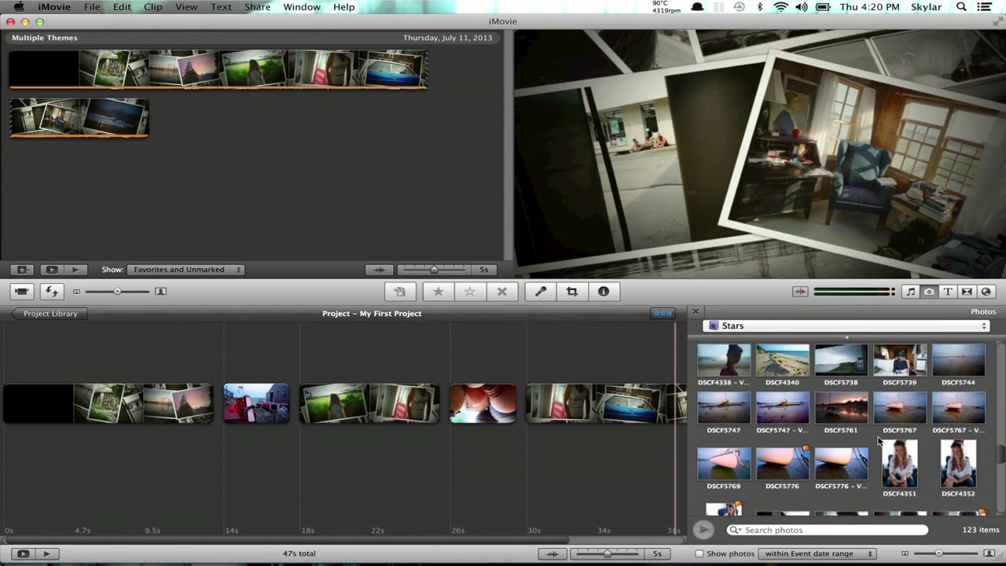
pyautogui.moveTo(779, 423); pyautogui.dragTo(662, 408)
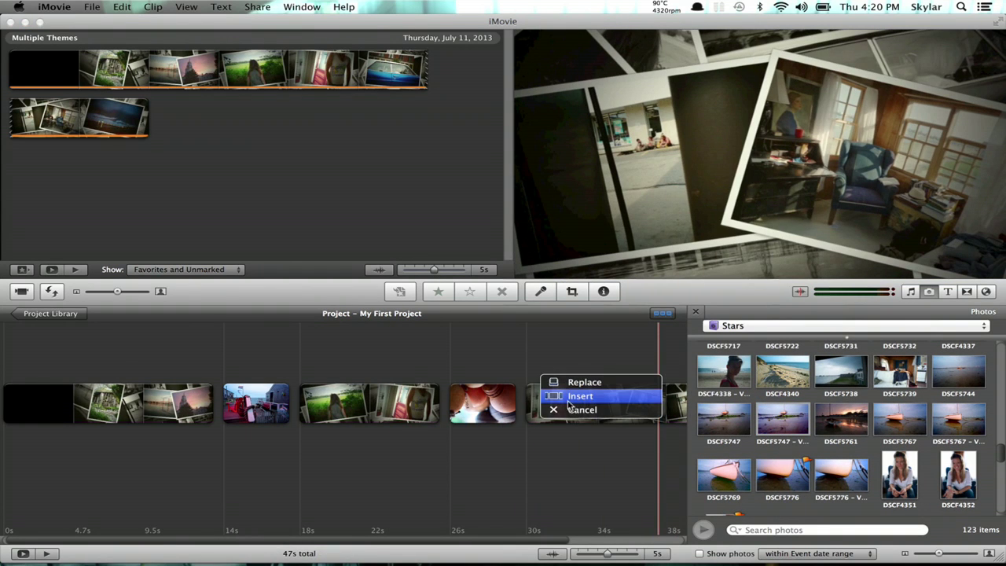
pyautogui.click(568, 400)
pyautogui.click(696, 312)
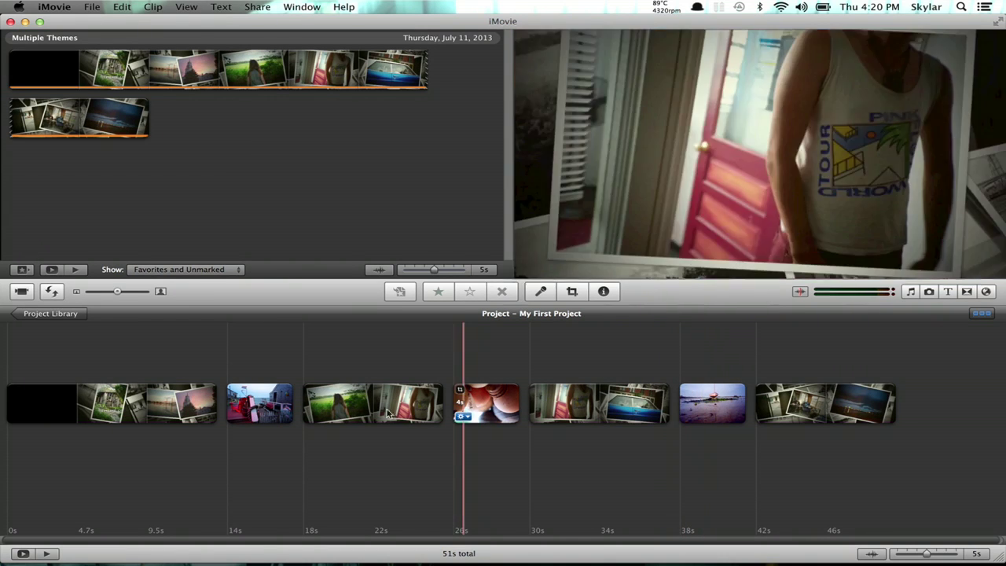
pyautogui.press('space')
pyautogui.press('space')
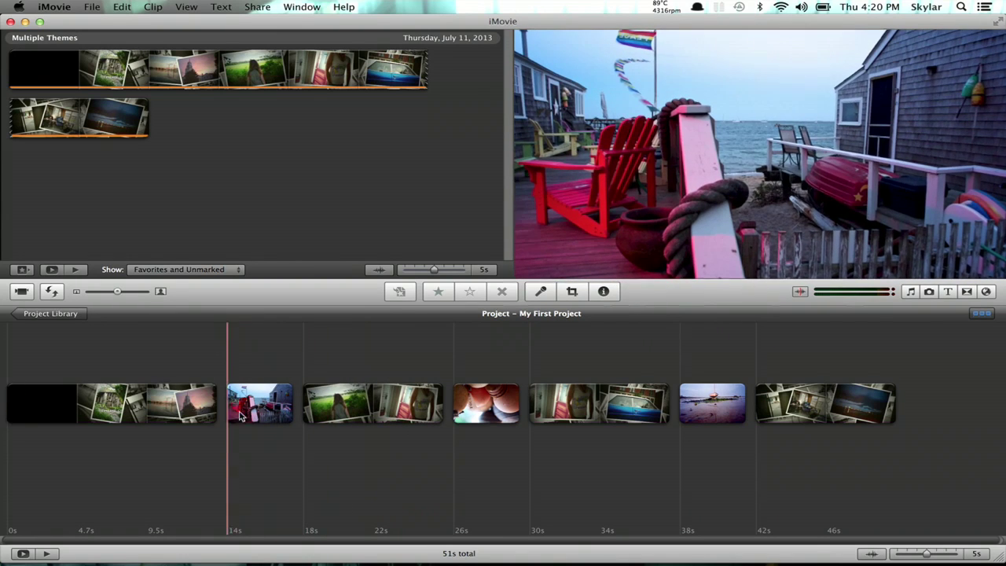
pyautogui.press('space')
# Place a Cross Zoom transition at the clip boundary near 14s
pyautogui.click(968, 291)
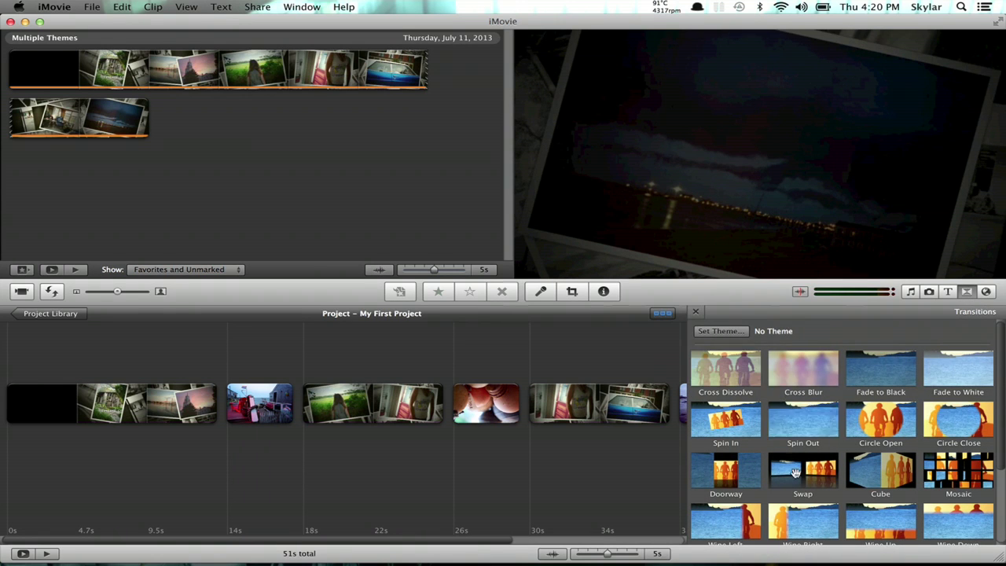
pyautogui.scroll(-5, 972, 497)
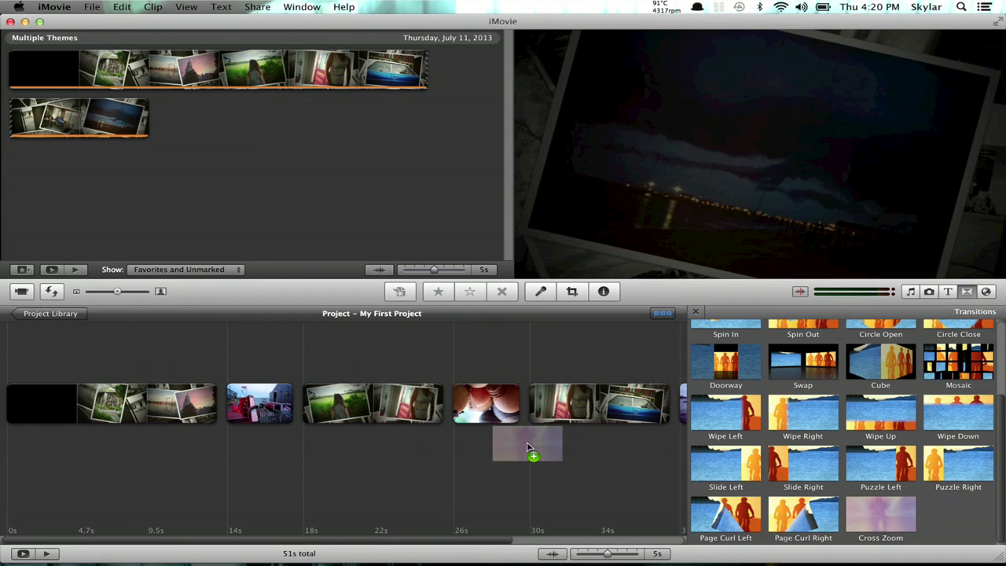
pyautogui.moveTo(527, 448); pyautogui.dragTo(301, 474)
# In the Precision Editor, lengthen the Cross Zoom transition, shift it 1.3s earlier, and preview it
pyautogui.click(232, 409)
pyautogui.click(231, 417)
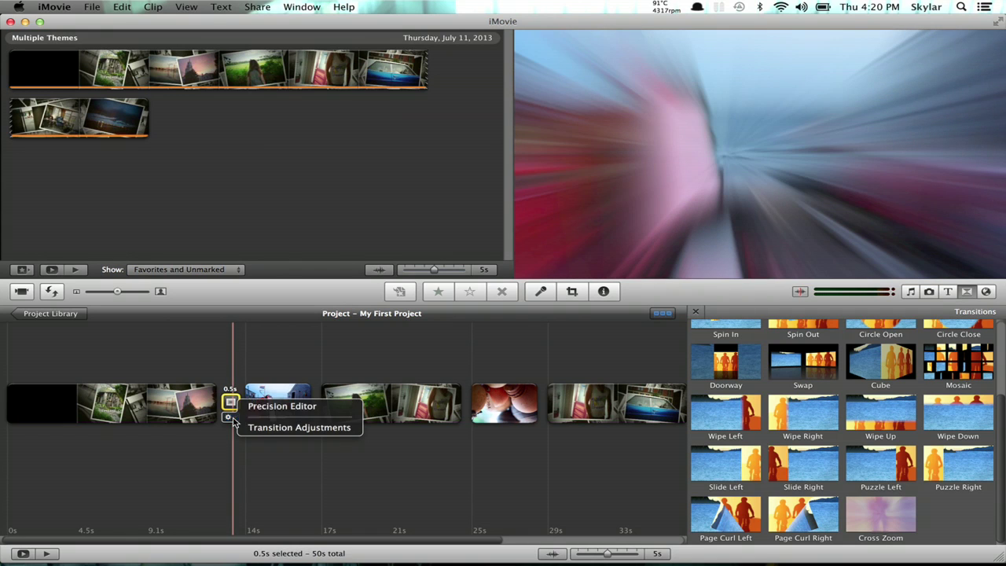
pyautogui.click(273, 411)
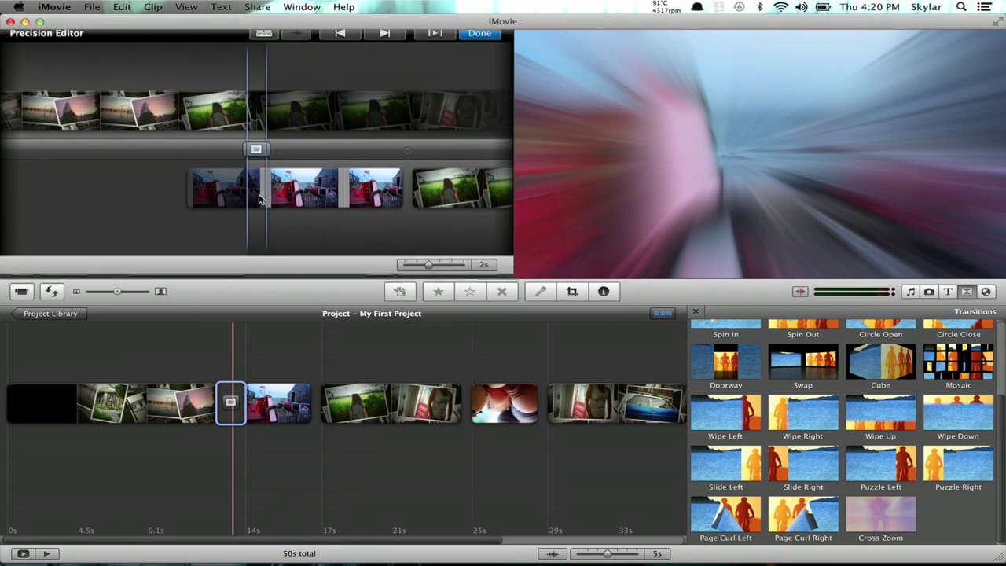
pyautogui.moveTo(268, 149); pyautogui.dragTo(319, 154)
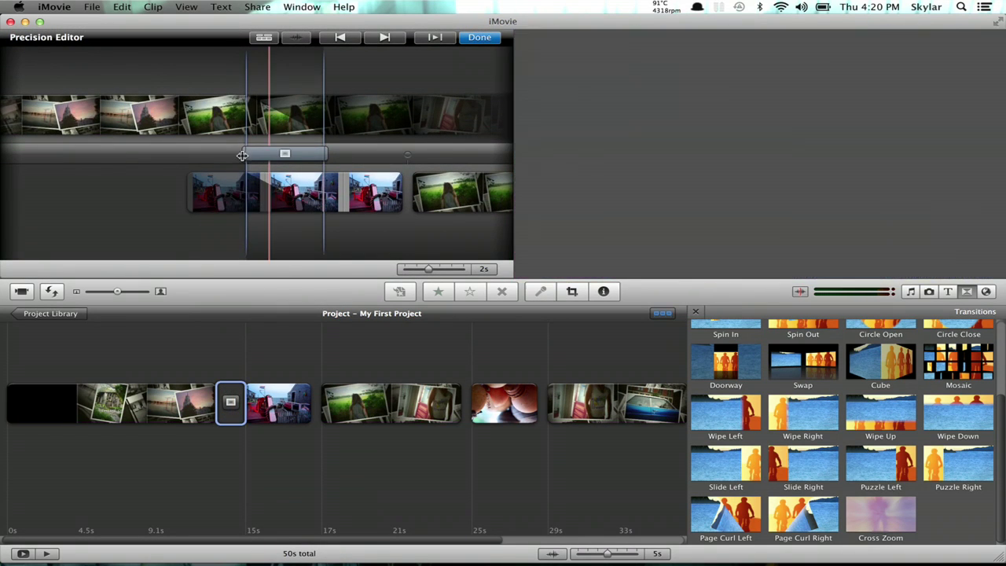
pyautogui.moveTo(207, 155); pyautogui.dragTo(178, 156)
pyautogui.press('space')
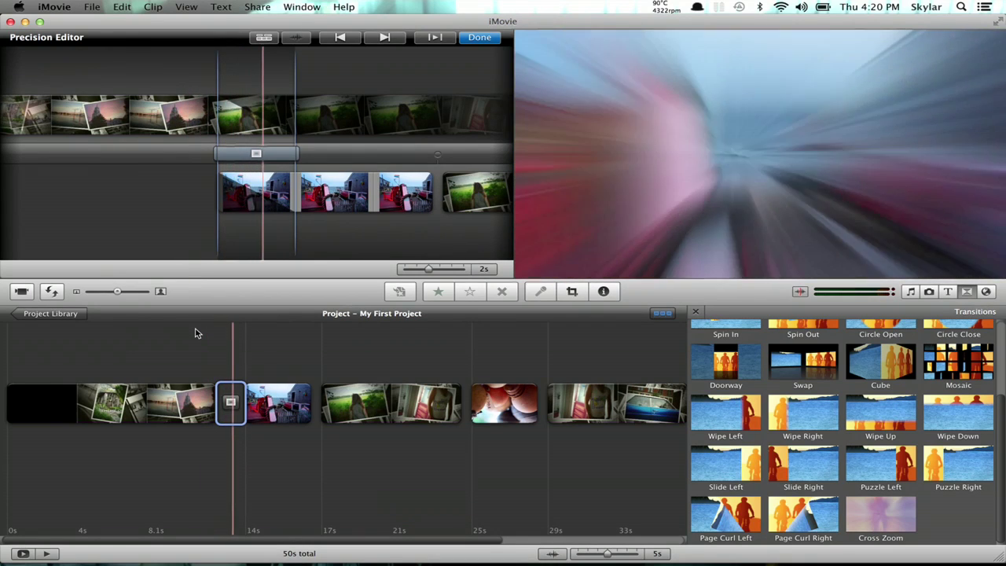